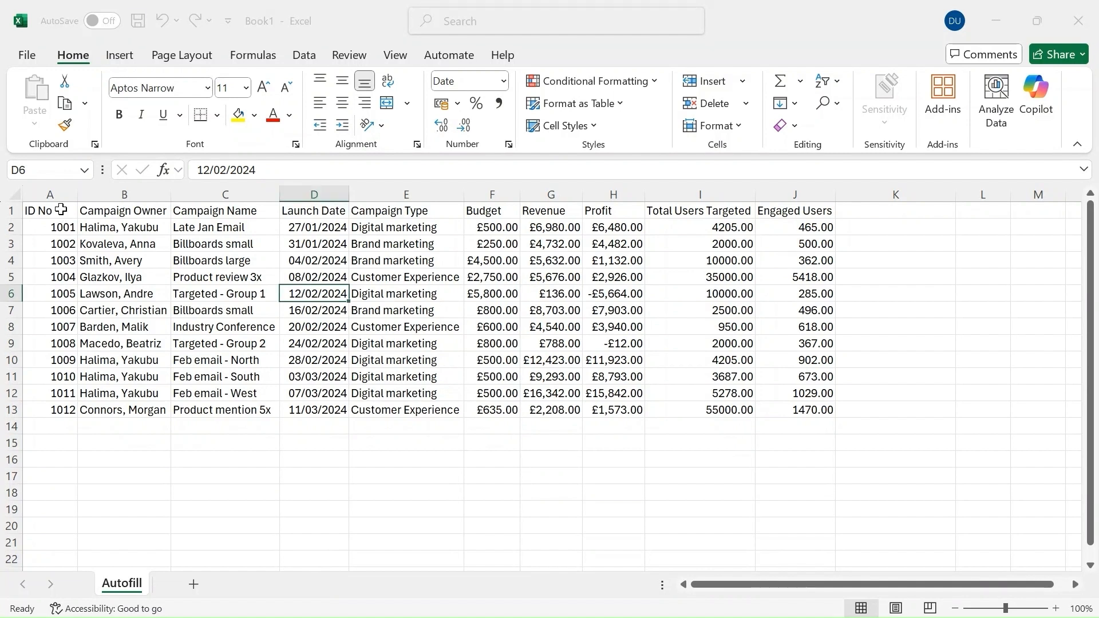
Step: Make the column headings in A1:J1 bold
{"action": "left_click_drag", "start_coordinate": [52, 209], "coordinate": [835, 212]}
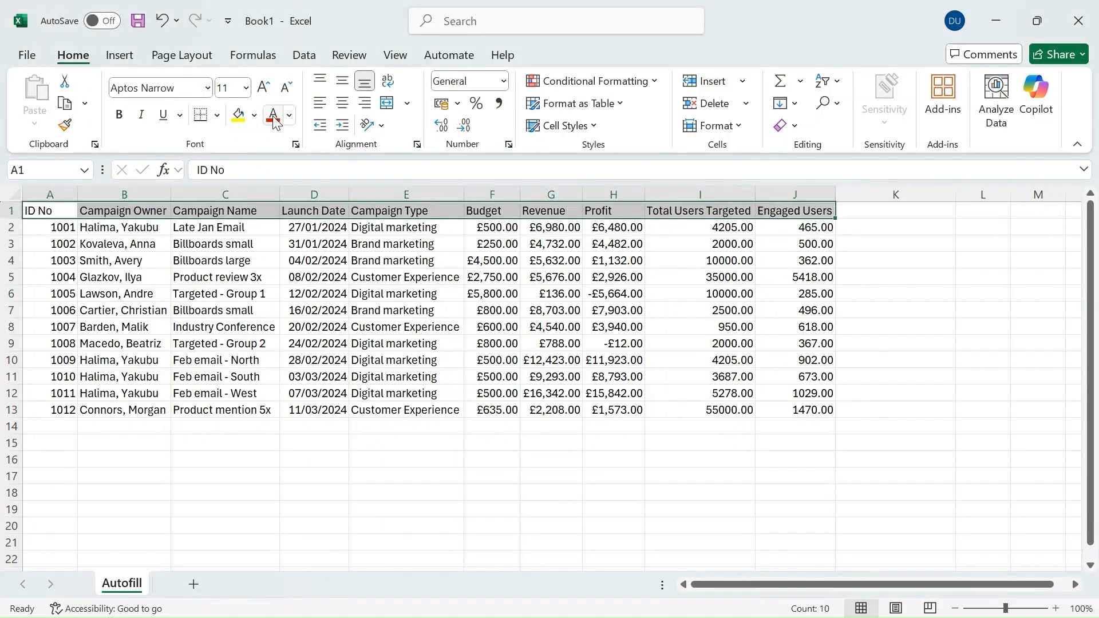
{"action": "left_click", "coordinate": [119, 116]}
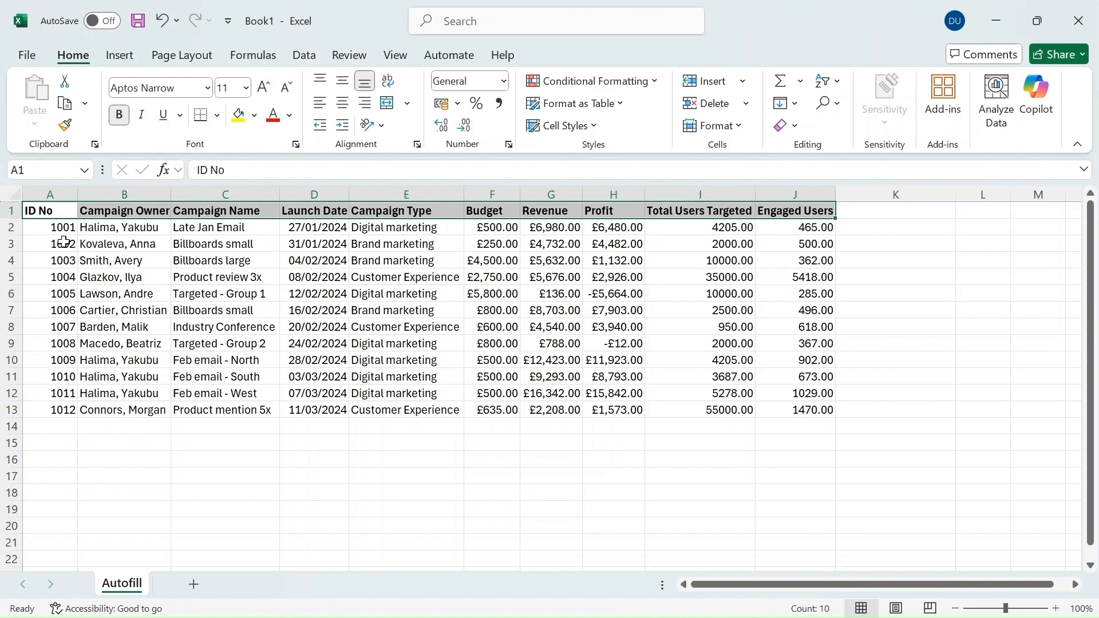
{"action": "left_click", "coordinate": [63, 226]}
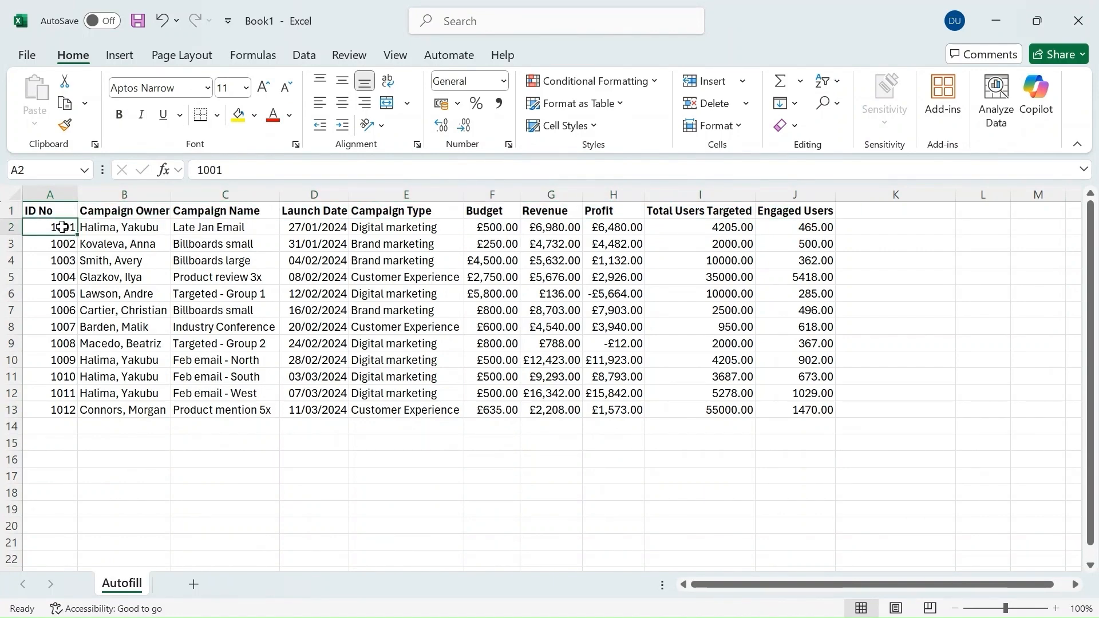
Step: Convert the campaign data in A1:J13 into a table that uses the first row as headers
{"action": "left_click_drag", "start_coordinate": [31, 209], "coordinate": [796, 411]}
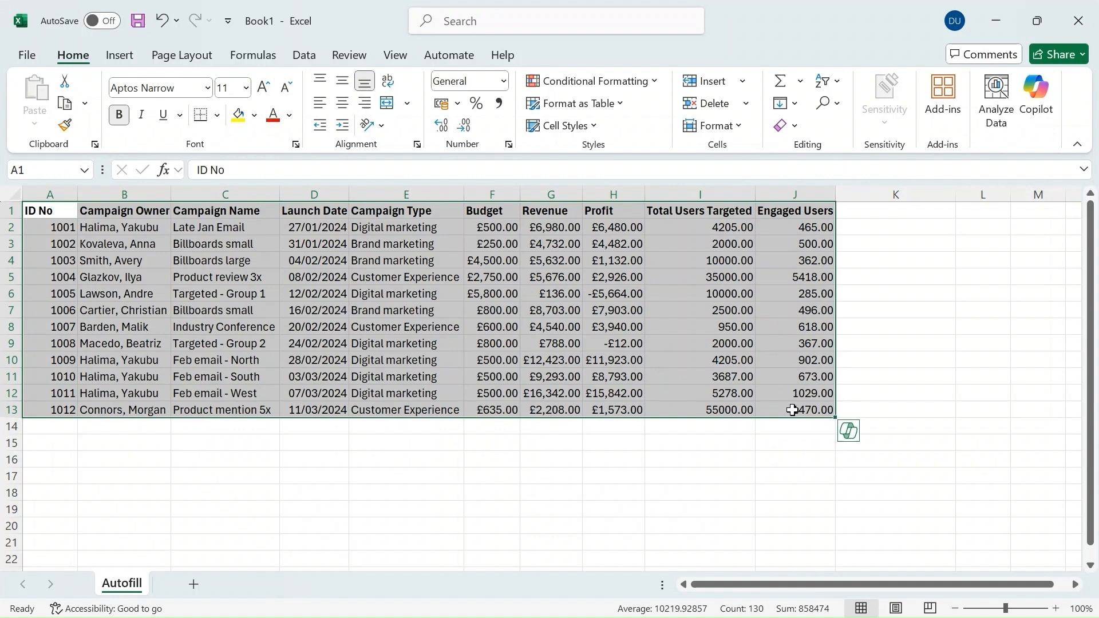
{"action": "left_click", "coordinate": [378, 314]}
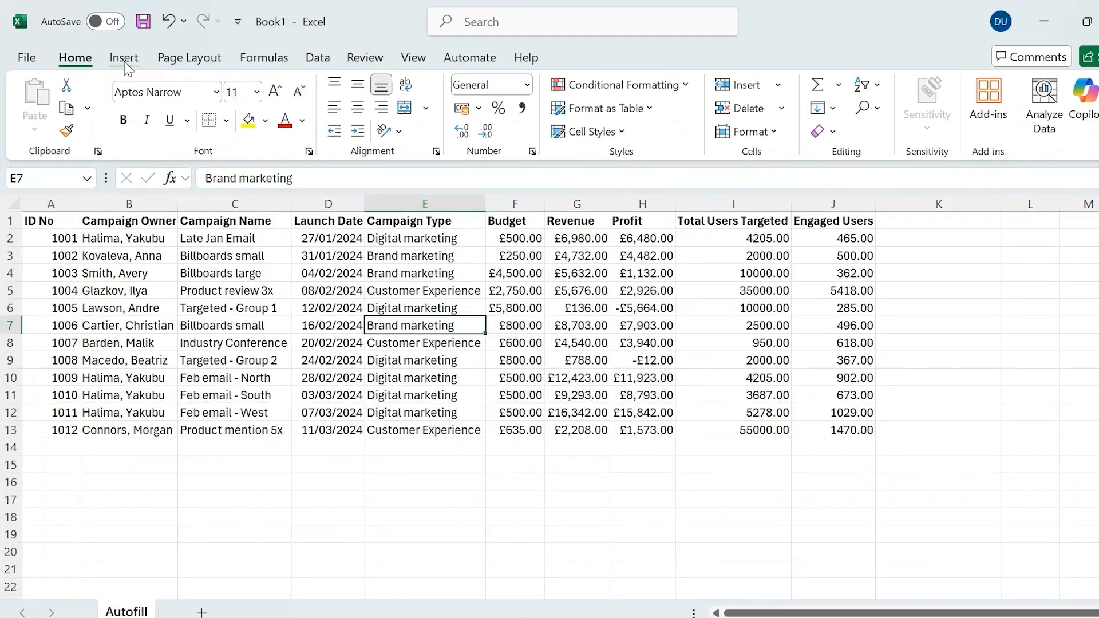
{"action": "left_click", "coordinate": [121, 57]}
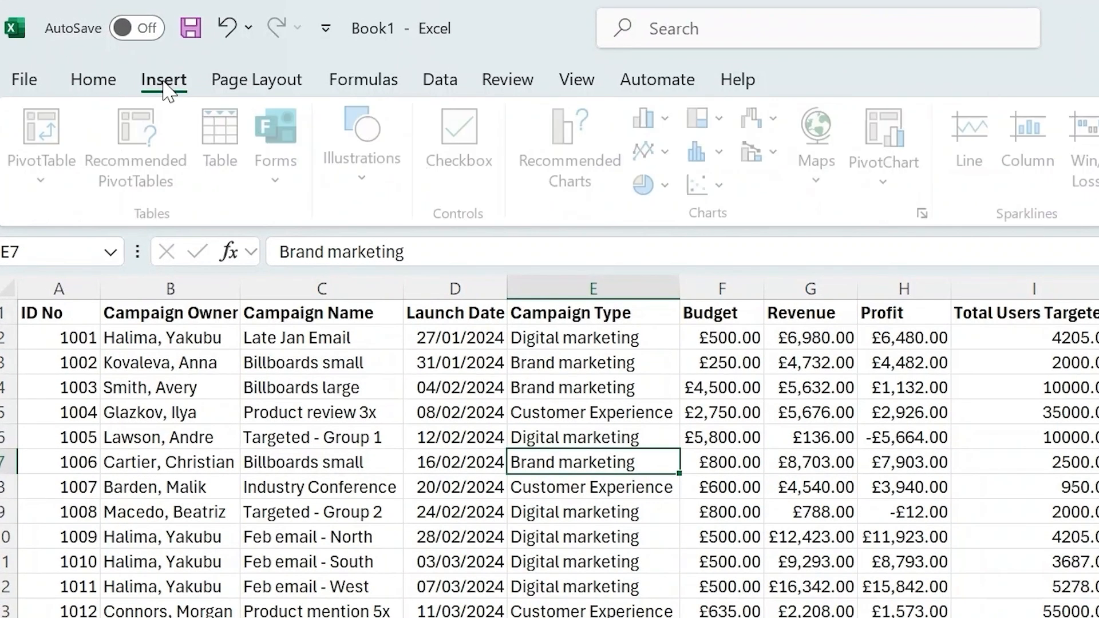
{"action": "left_click", "coordinate": [225, 155]}
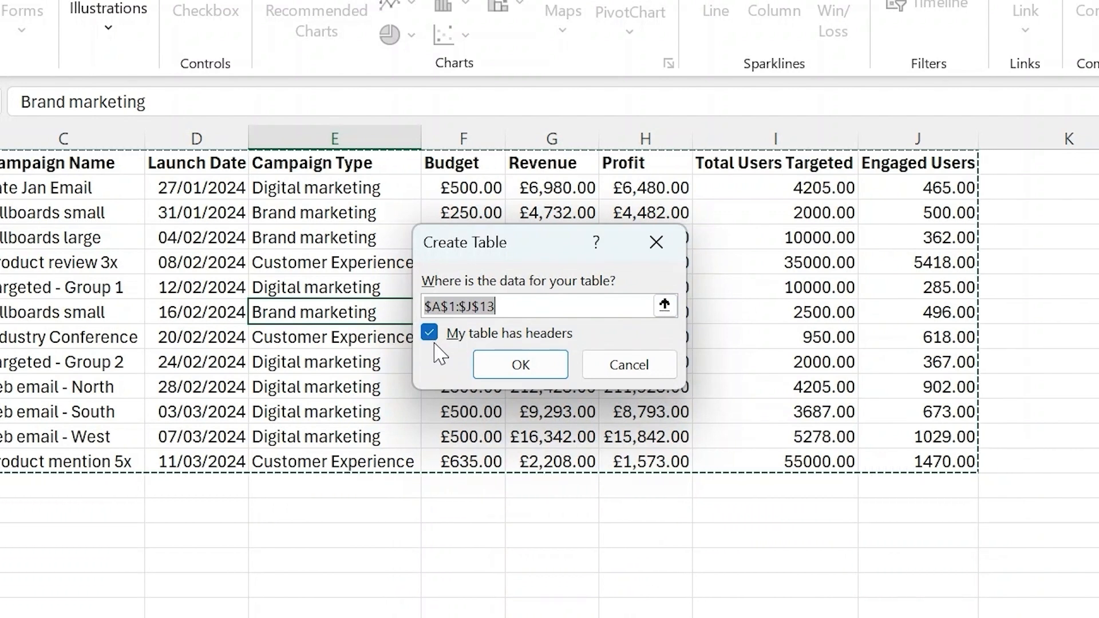
{"action": "left_click", "coordinate": [521, 363]}
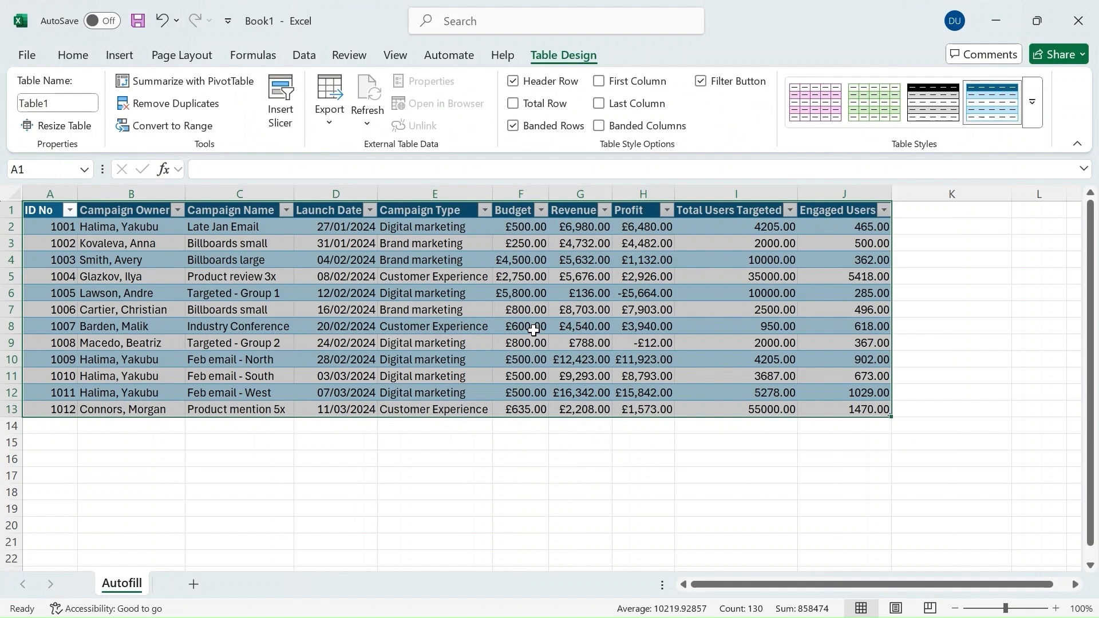
Step: Apply the green banded table style to the campaign table
{"action": "left_click", "coordinate": [534, 330]}
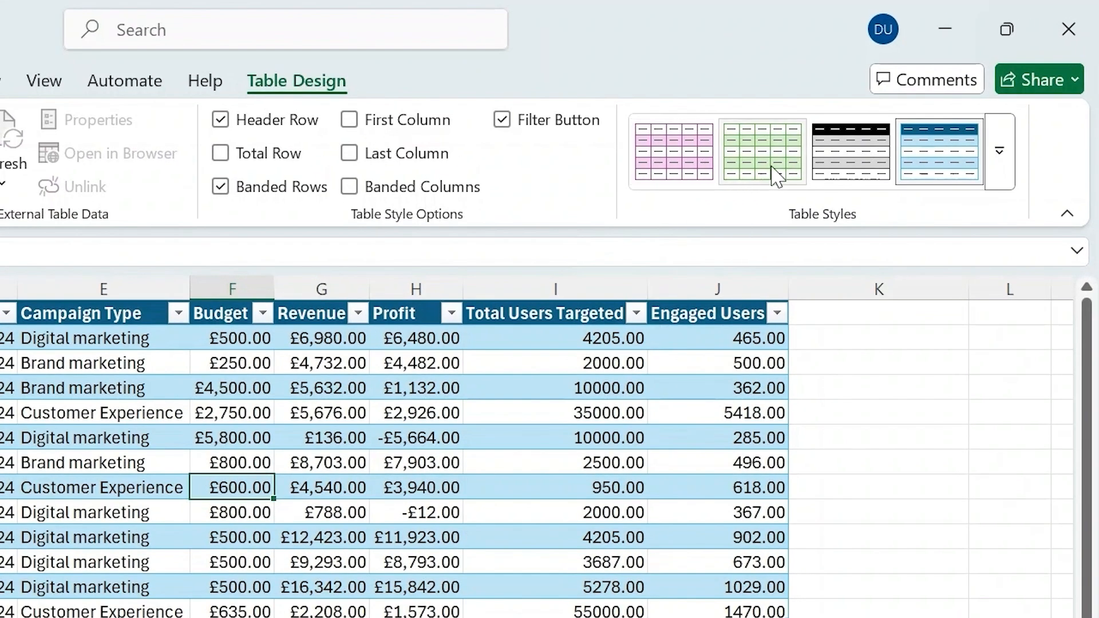
{"action": "left_click", "coordinate": [775, 175]}
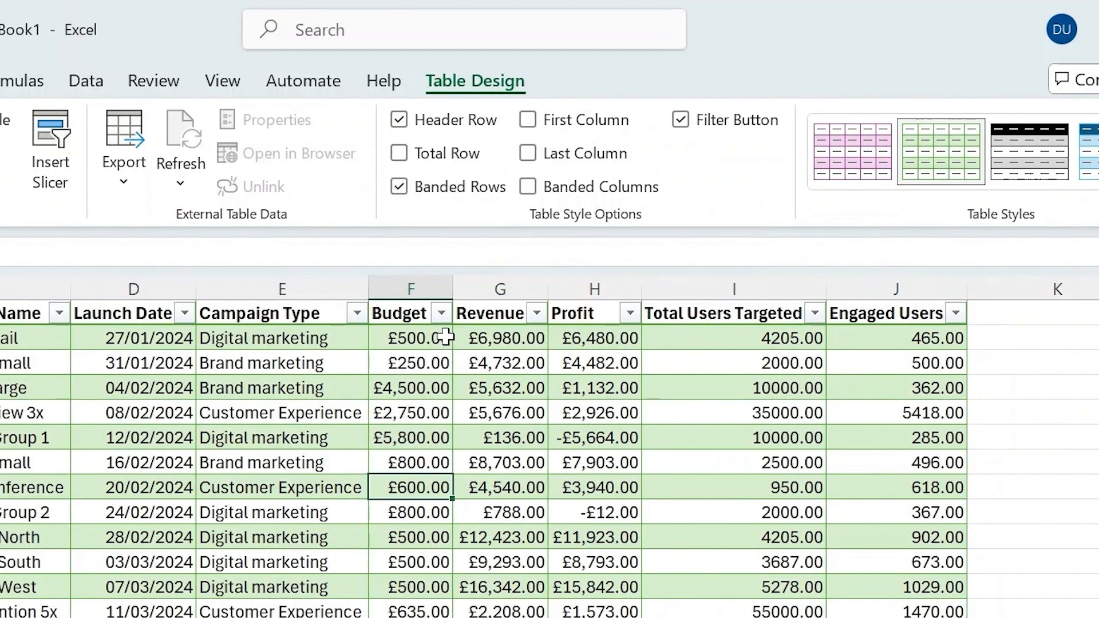
{"action": "left_click", "coordinate": [404, 385]}
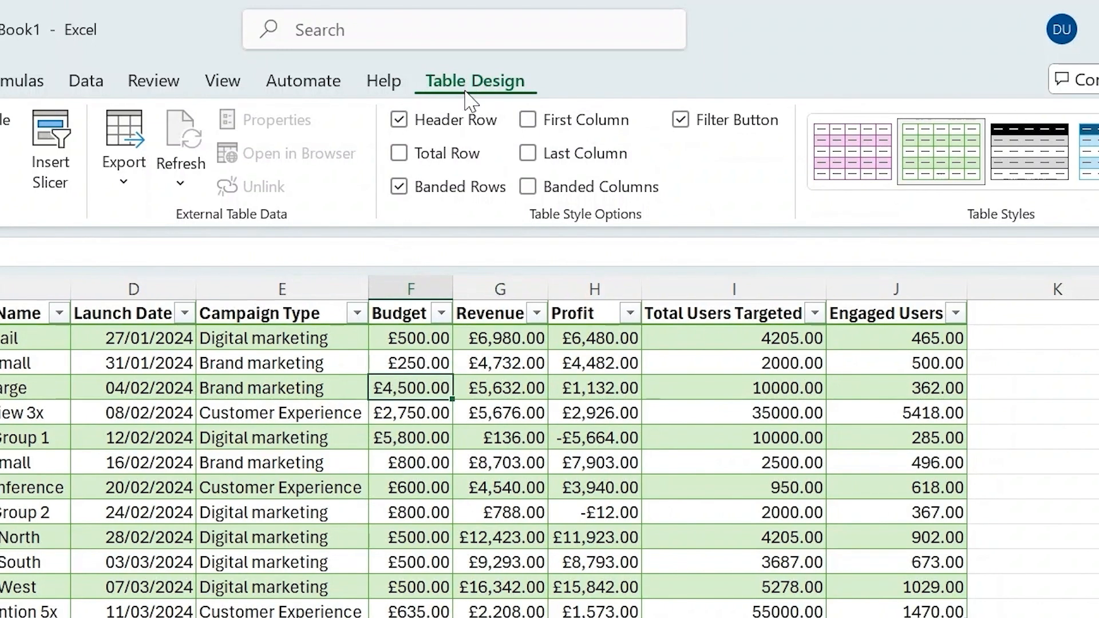
Step: Turn on the Total Row, First Column and Last Column style options for the table
{"action": "left_click", "coordinate": [401, 153]}
{"action": "left_click", "coordinate": [527, 122]}
{"action": "left_click", "coordinate": [527, 154]}
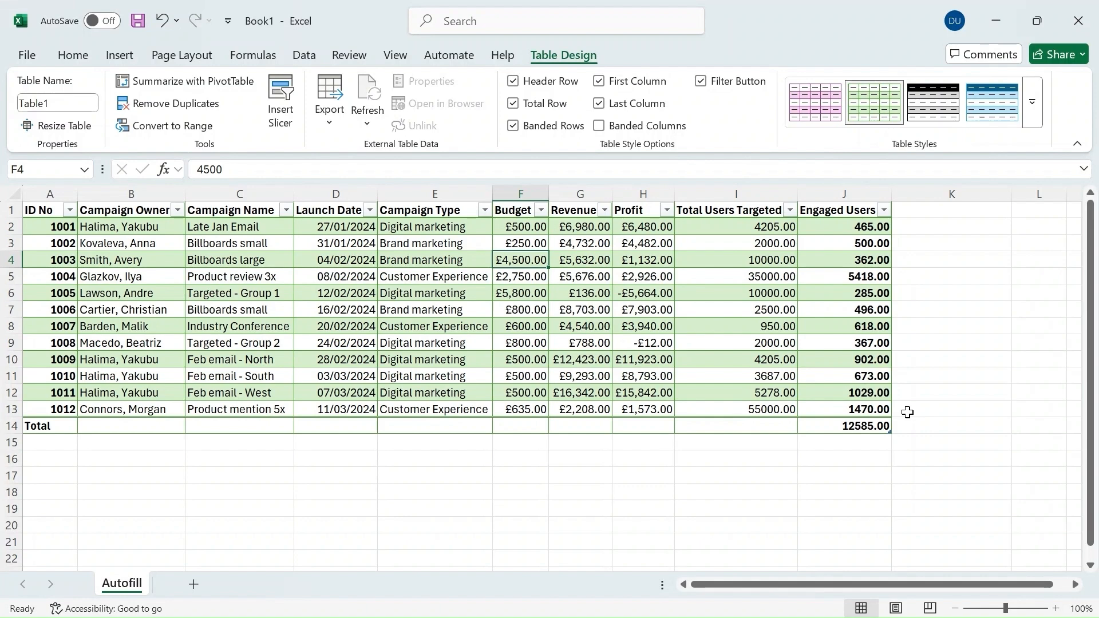
Step: Add a new table row above the total with ID No 1013 and the same campaign owner as ID 1007
{"action": "left_click", "coordinate": [903, 409]}
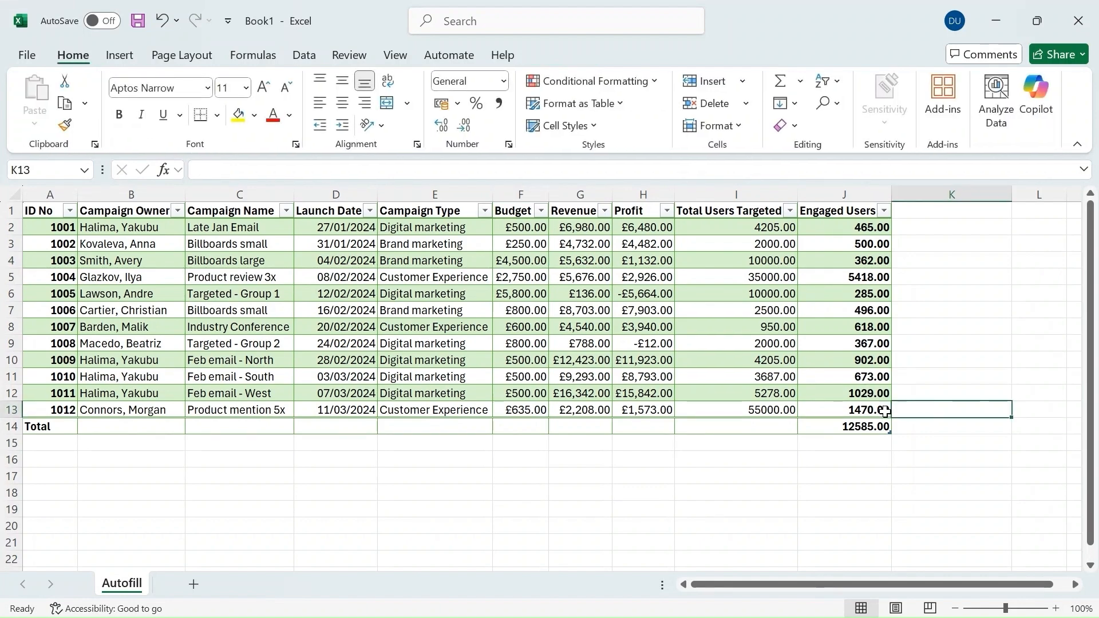
{"action": "key", "text": "Left"}
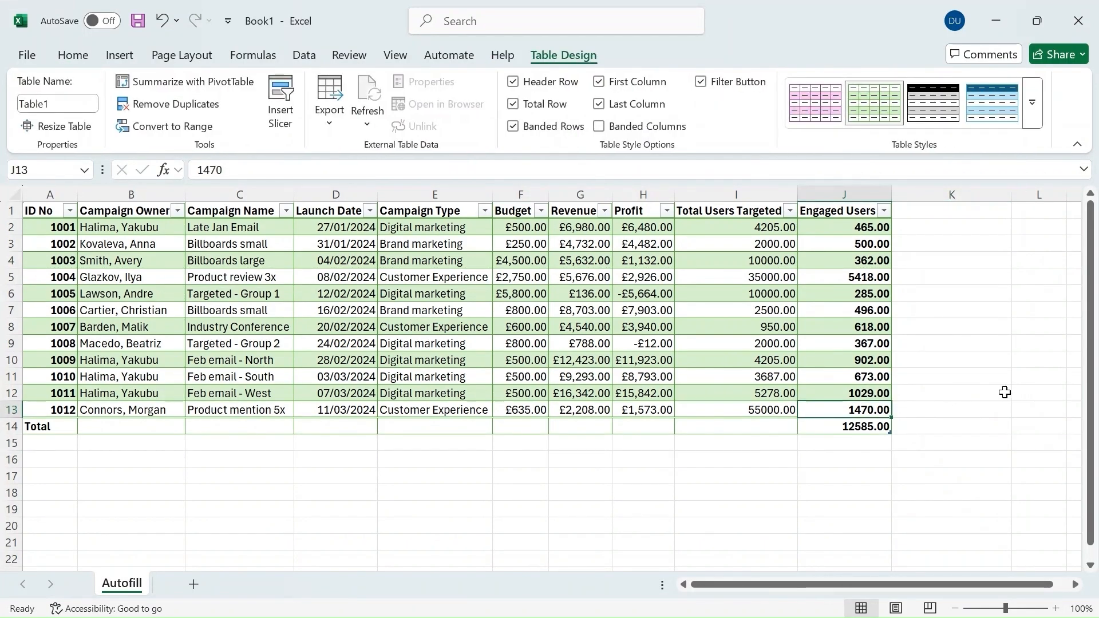
{"action": "key", "text": "Tab"}
{"action": "type", "text": "1013"}
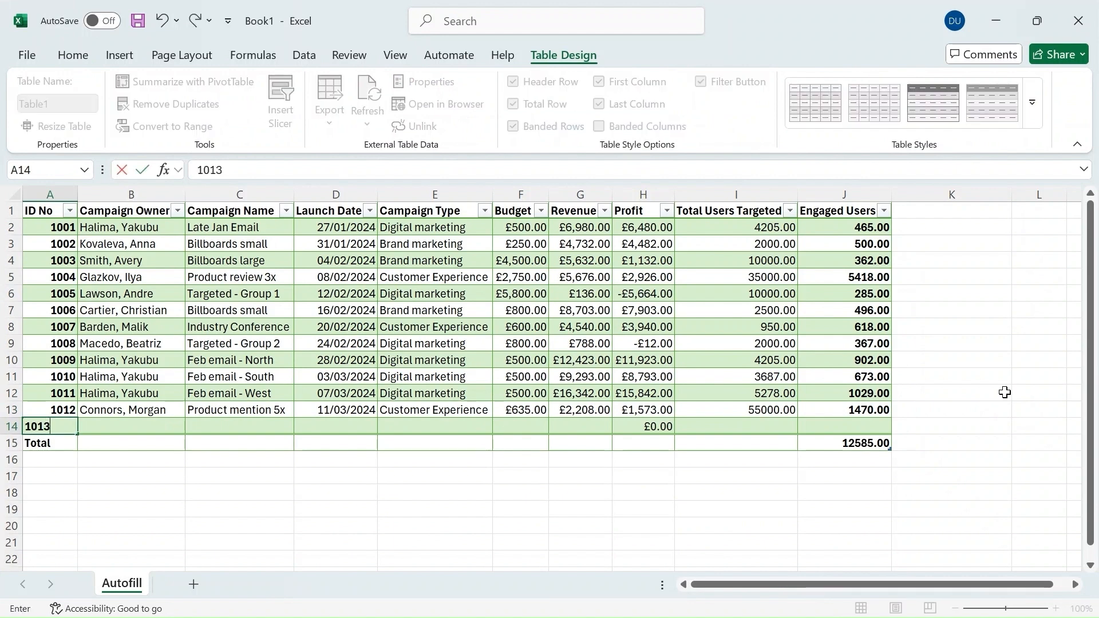
{"action": "key", "text": "Tab"}
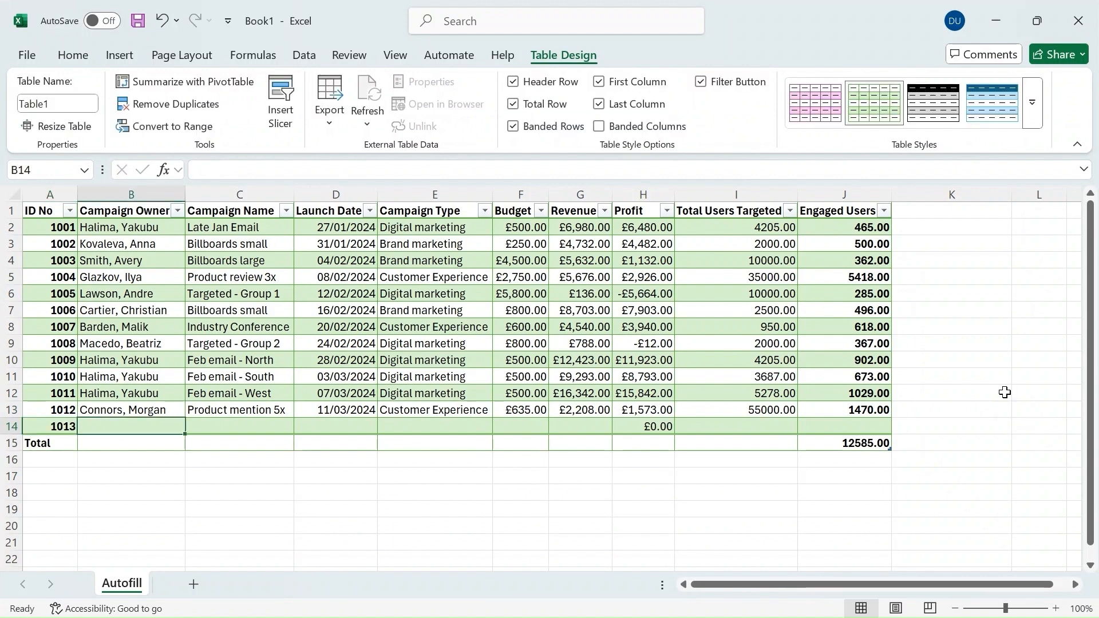
{"action": "type", "text": "b"}
{"action": "key", "text": "Tab"}
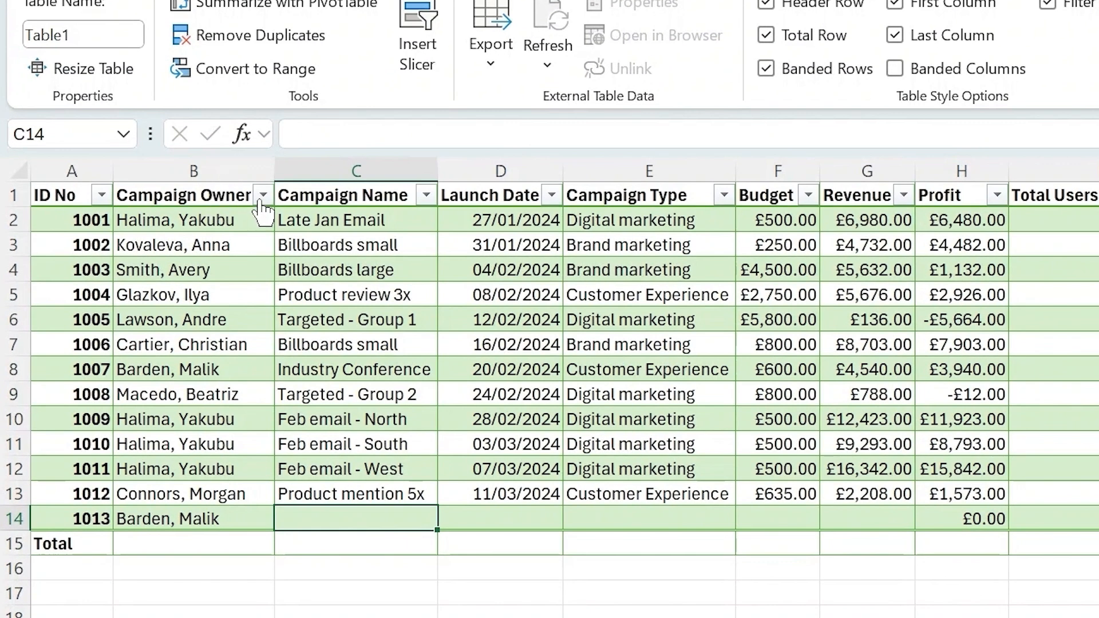
Step: Sort the table by the Profit column from largest to smallest
{"action": "left_click", "coordinate": [261, 198]}
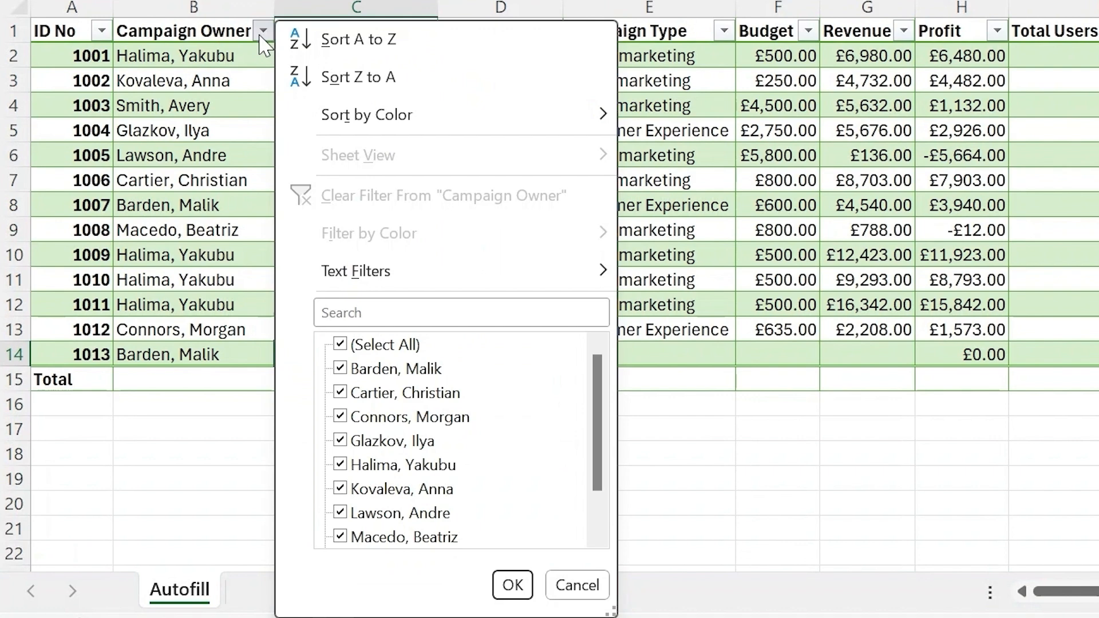
{"action": "left_click", "coordinate": [263, 32]}
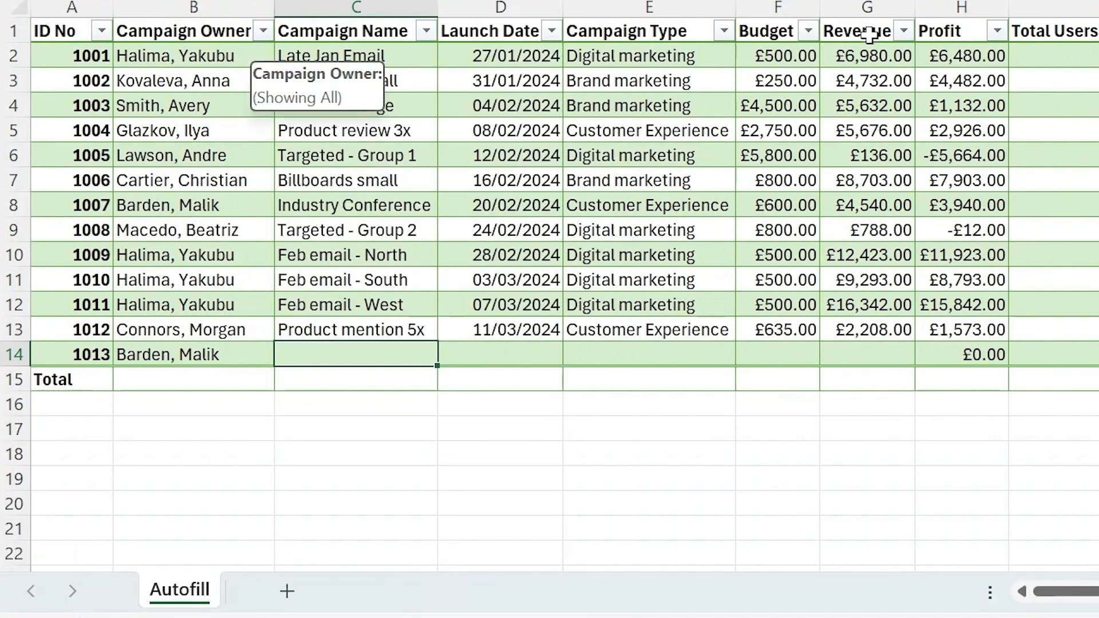
{"action": "left_click", "coordinate": [997, 31]}
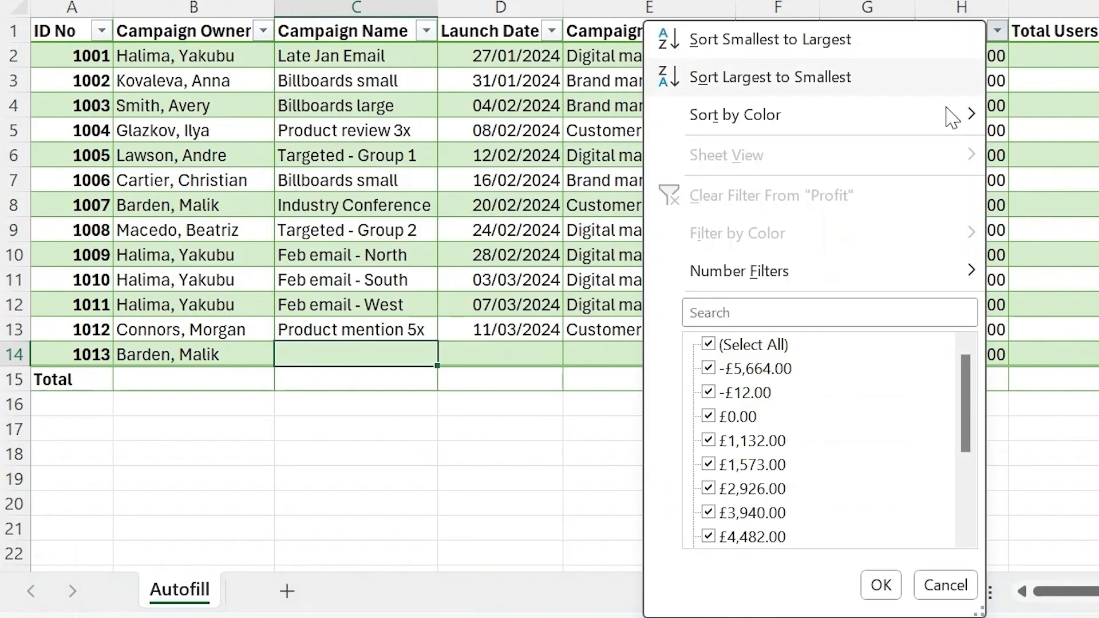
{"action": "left_click", "coordinate": [782, 77]}
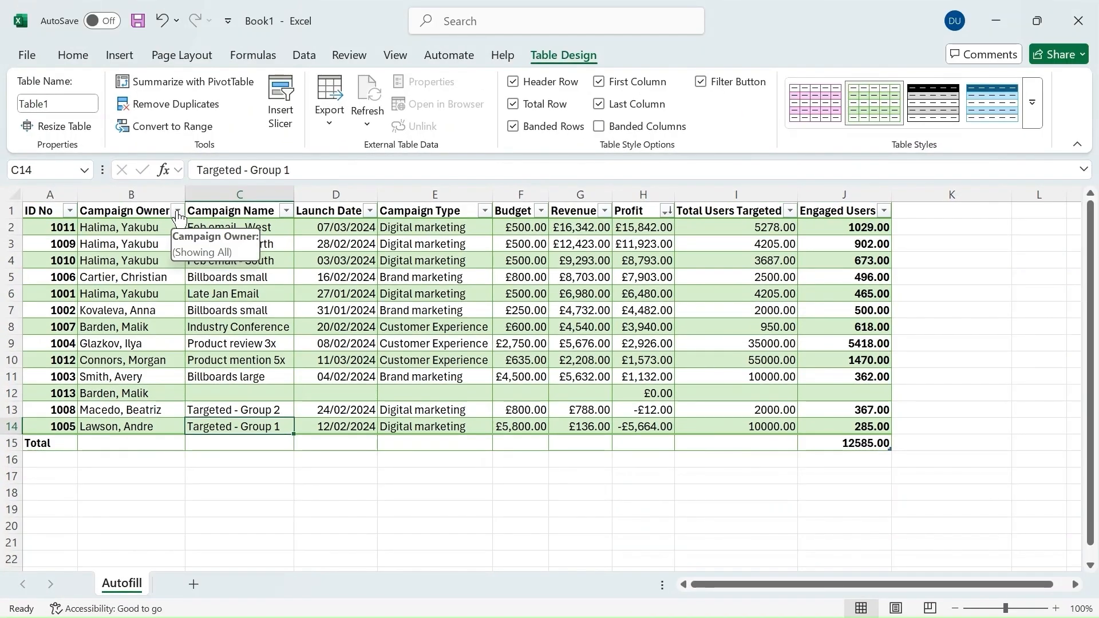
Step: Filter the Campaign Owner column to show only the owner of campaign ID 1012
{"action": "left_click", "coordinate": [178, 212]}
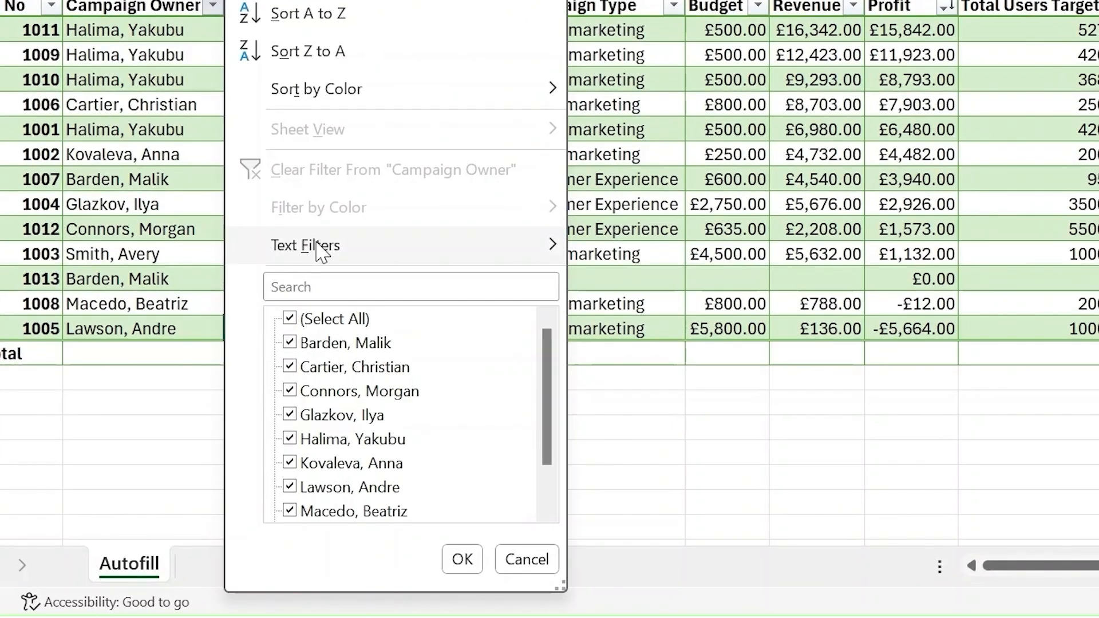
{"action": "left_click", "coordinate": [290, 319]}
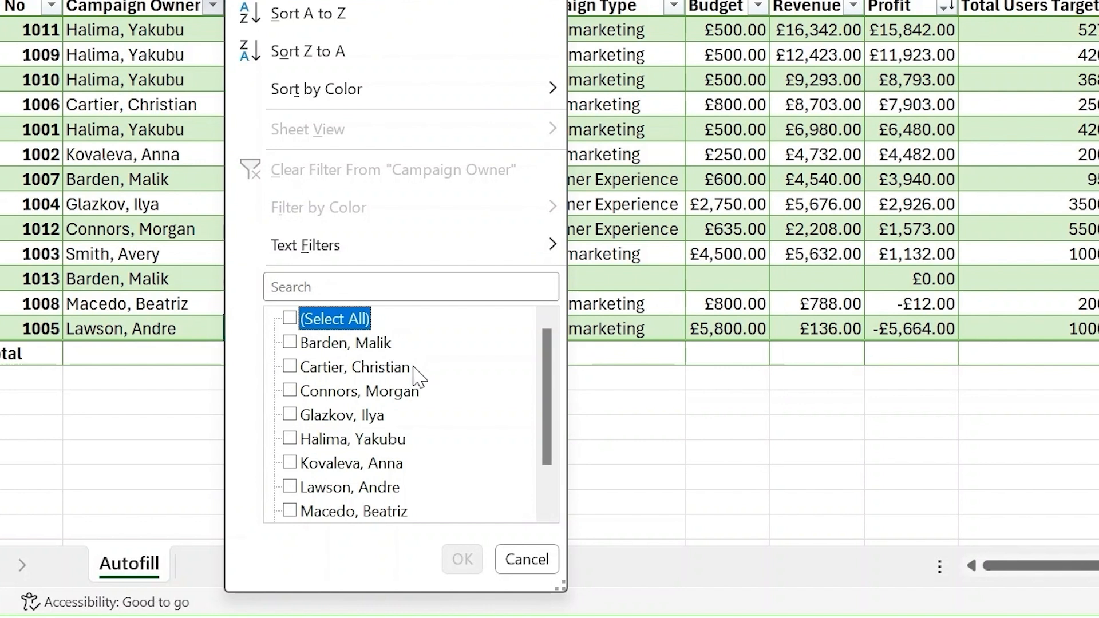
{"action": "left_click", "coordinate": [290, 391]}
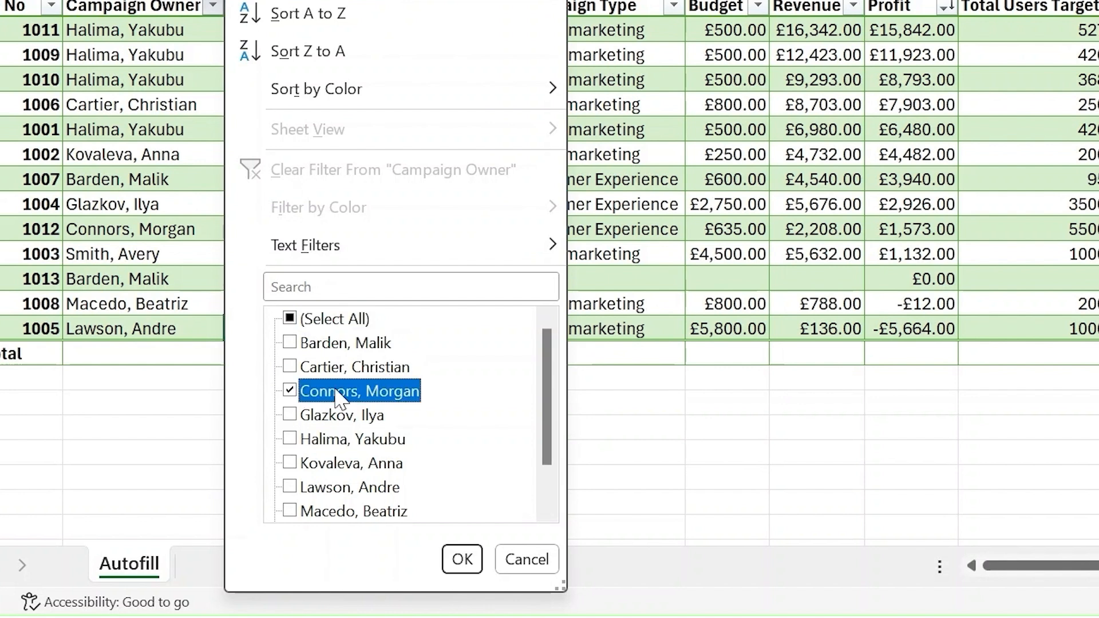
{"action": "left_click", "coordinate": [461, 558]}
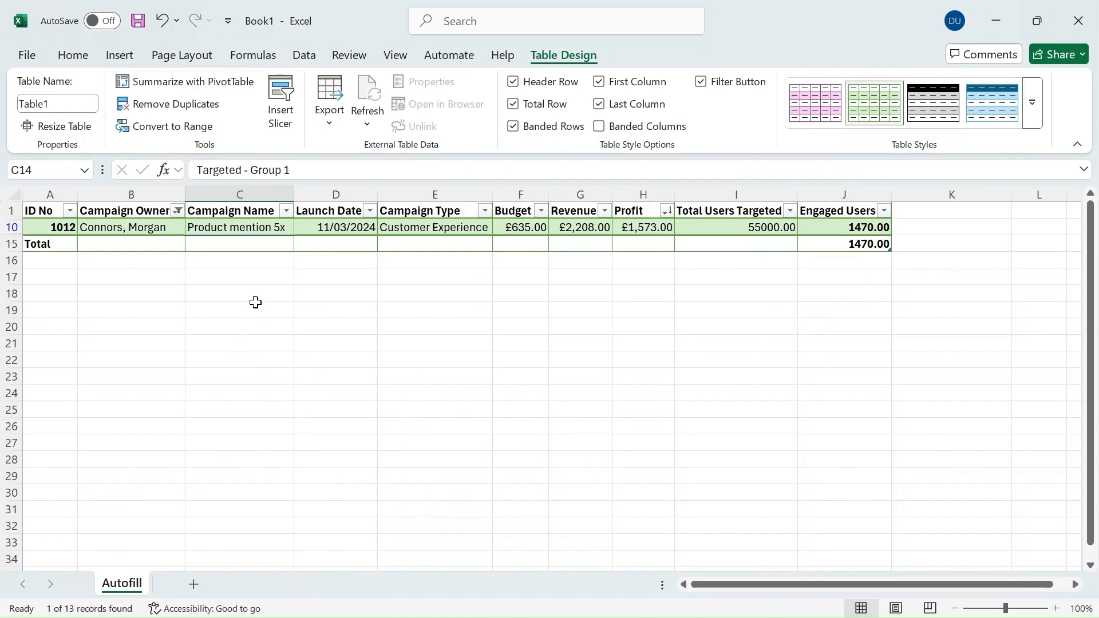
Step: Open the filter options of the Campaign Owner column
{"action": "left_click", "coordinate": [178, 211]}
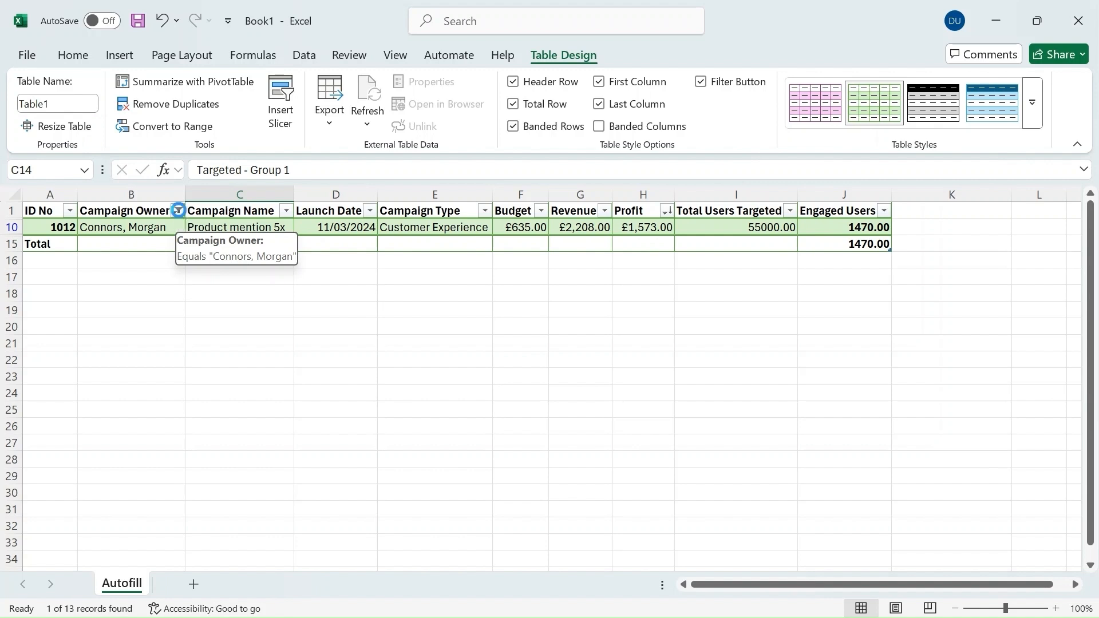